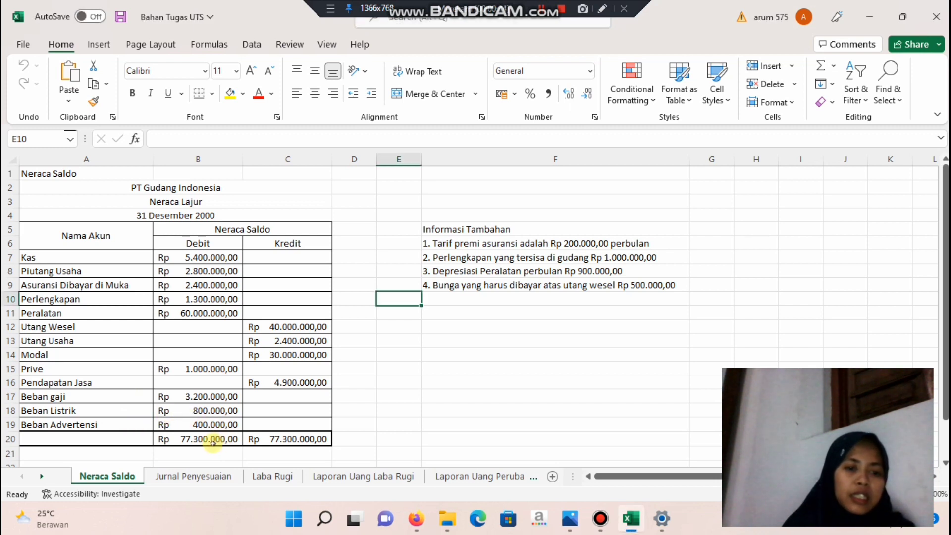
Inspect the debit and credit total formulas in row 20 of the Neraca Saldo sheet
click(212, 440)
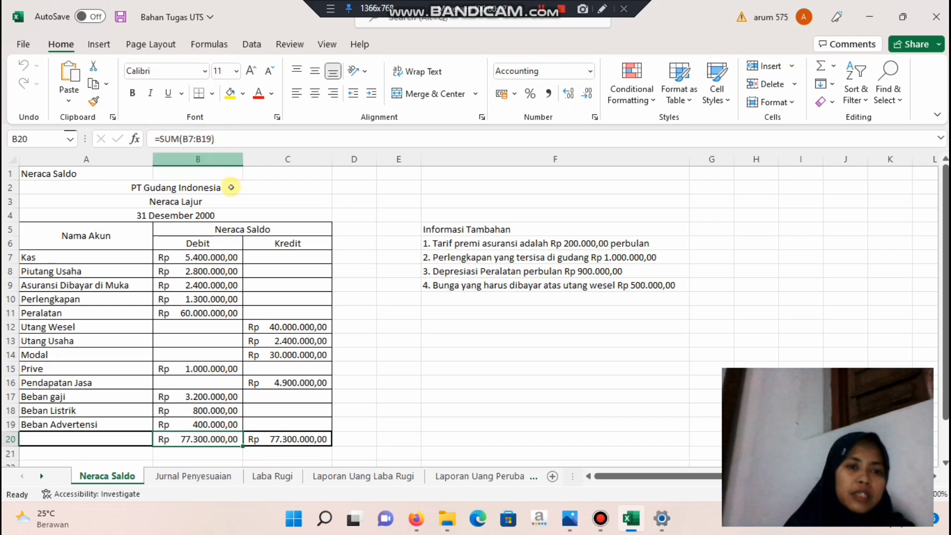
click(286, 439)
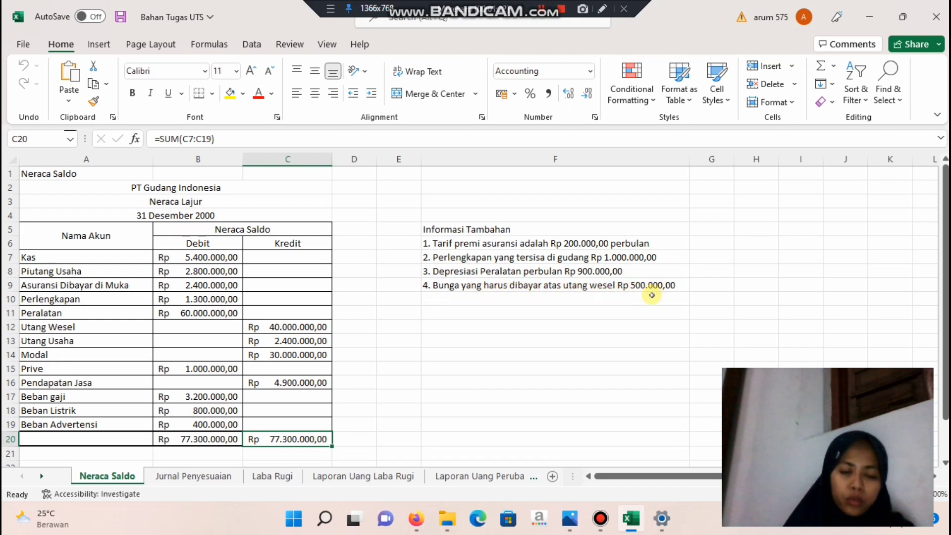
Review the Jurnal Penyesuaian sheet and inspect the total formulas of the Penyesuaian debit and credit columns
click(198, 475)
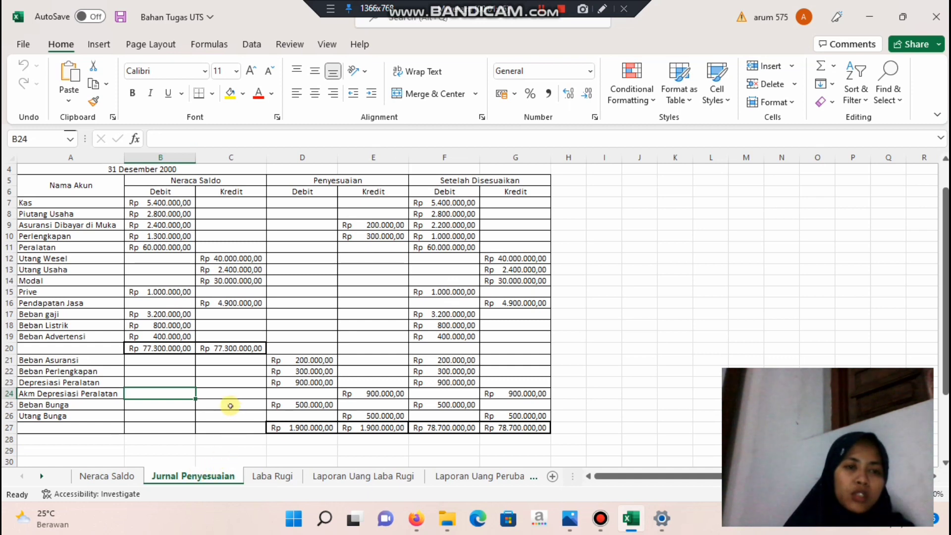
scroll(231, 405, up, 1)
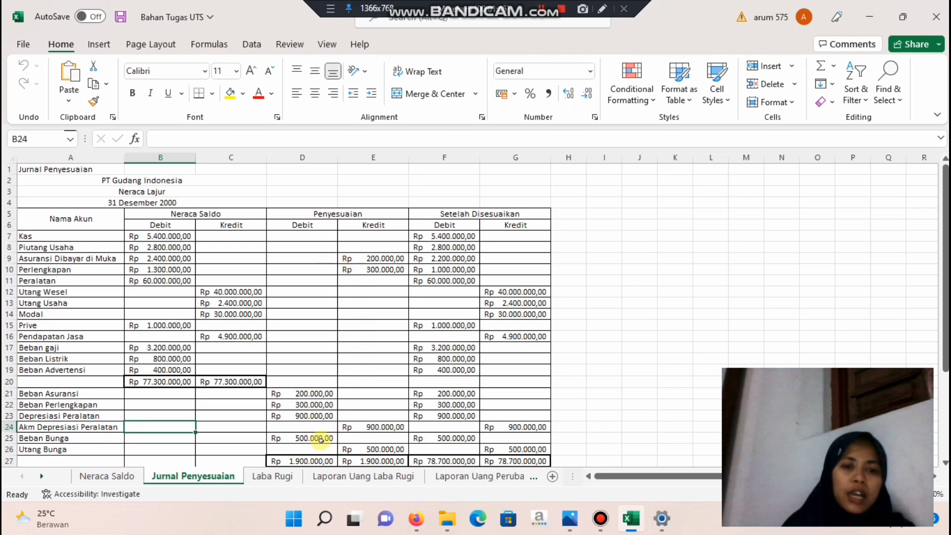
scroll(322, 432, down, 1)
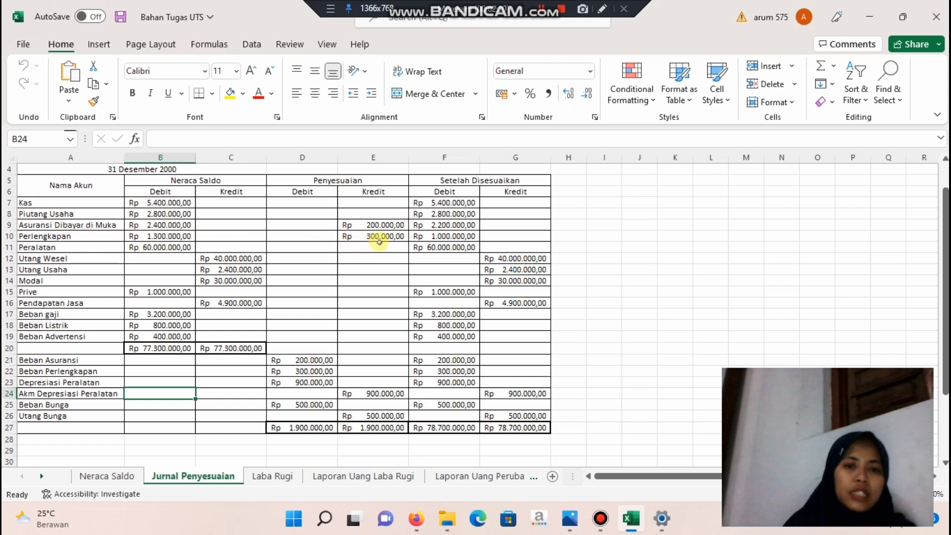
click(326, 428)
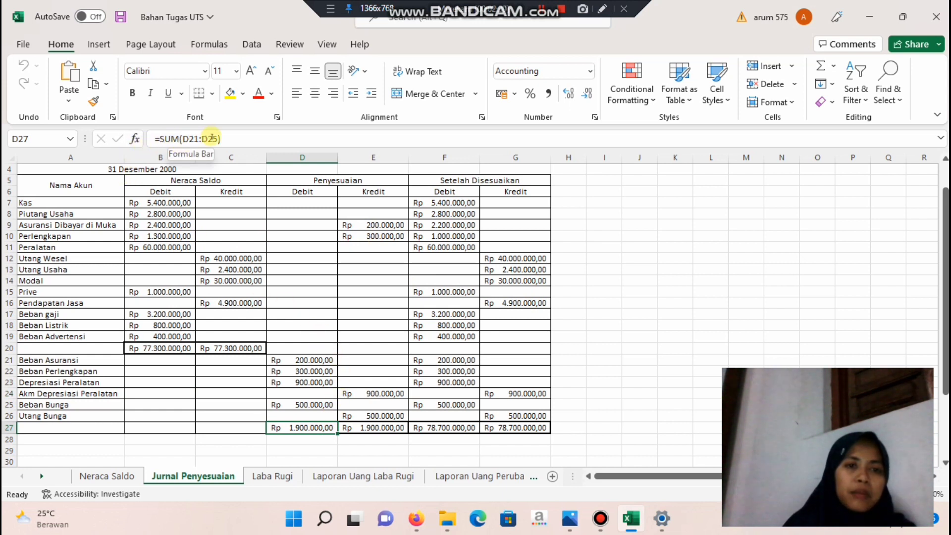
click(391, 430)
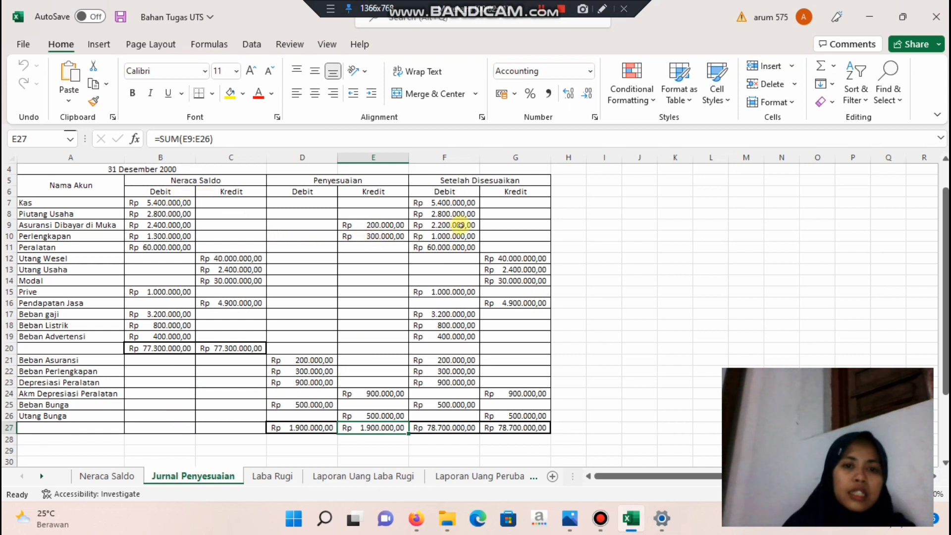
Inspect how the adjusted Asuransi Dibayar di Muka and Perlengkapan balances and the Setelah Disesuaikan debit and credit totals are calculated
click(173, 226)
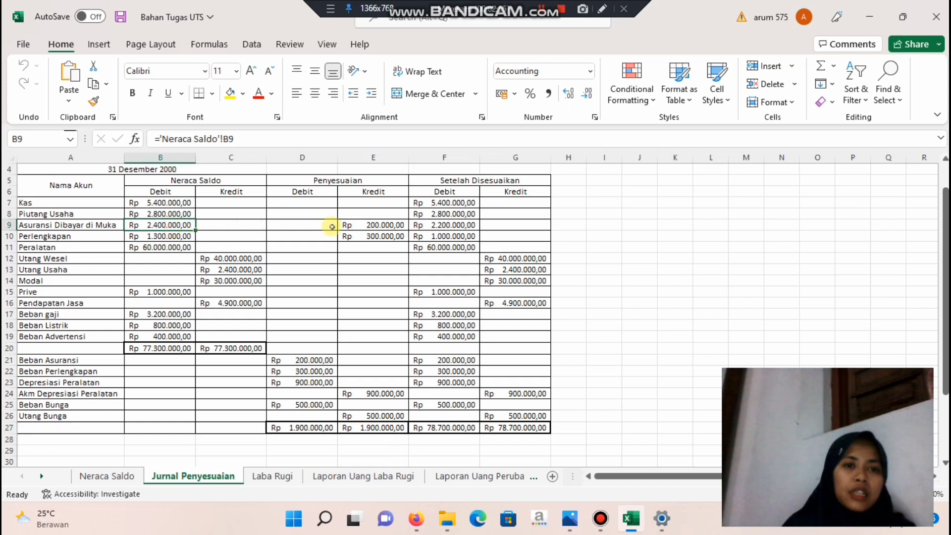
click(399, 226)
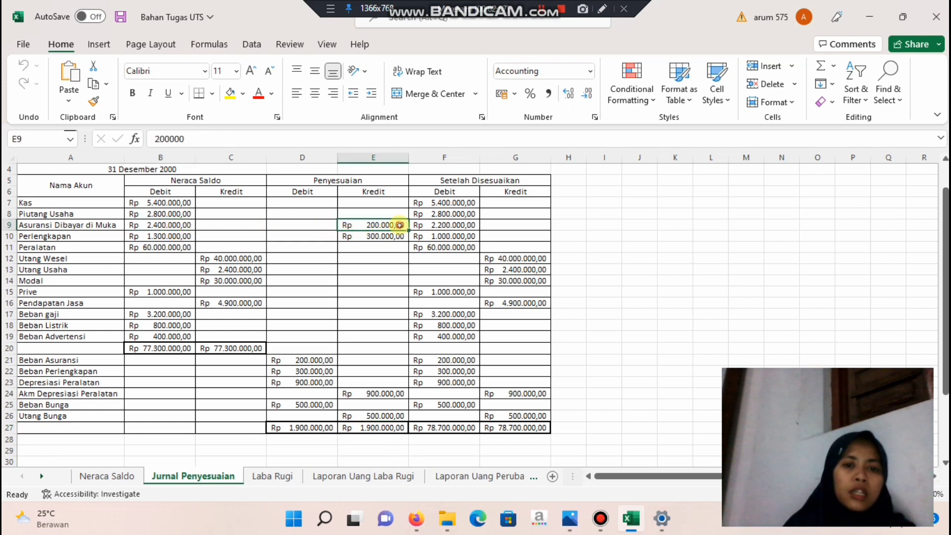
click(468, 225)
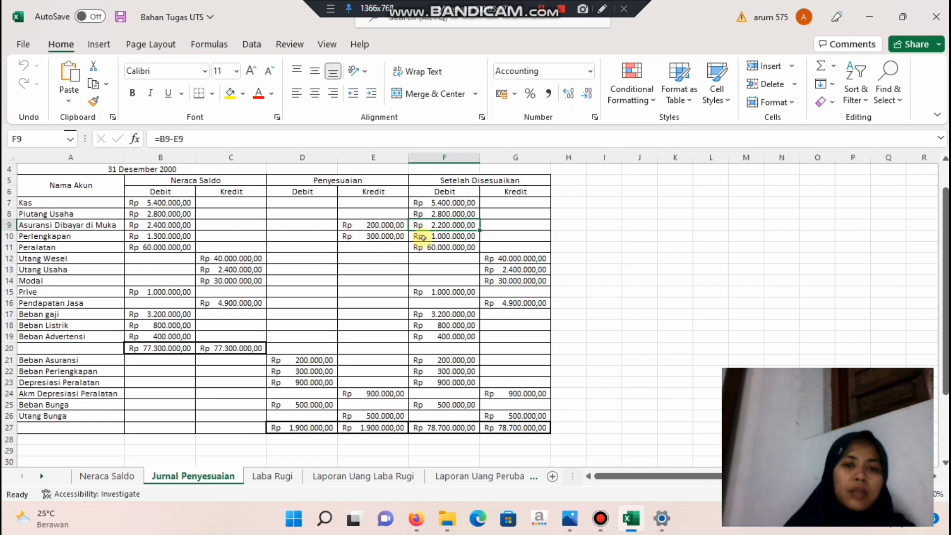
click(182, 238)
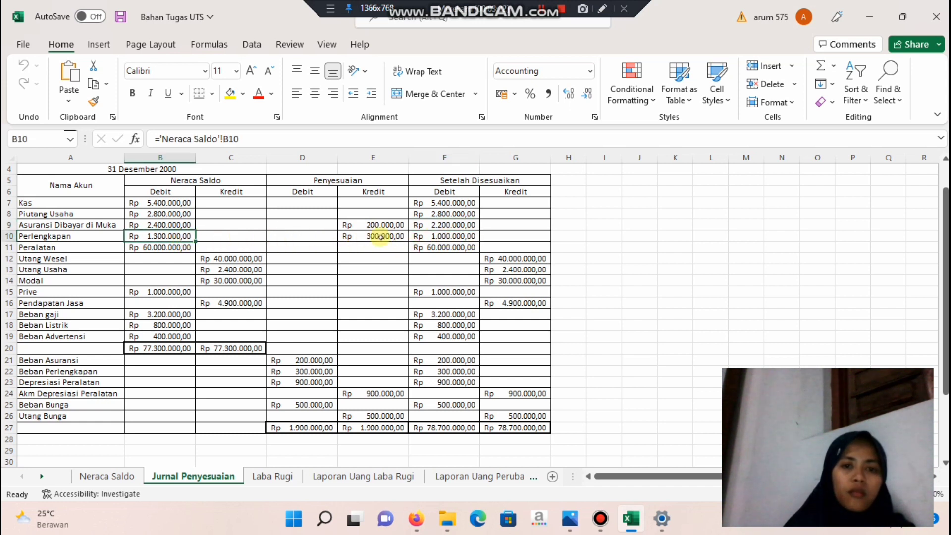
click(424, 237)
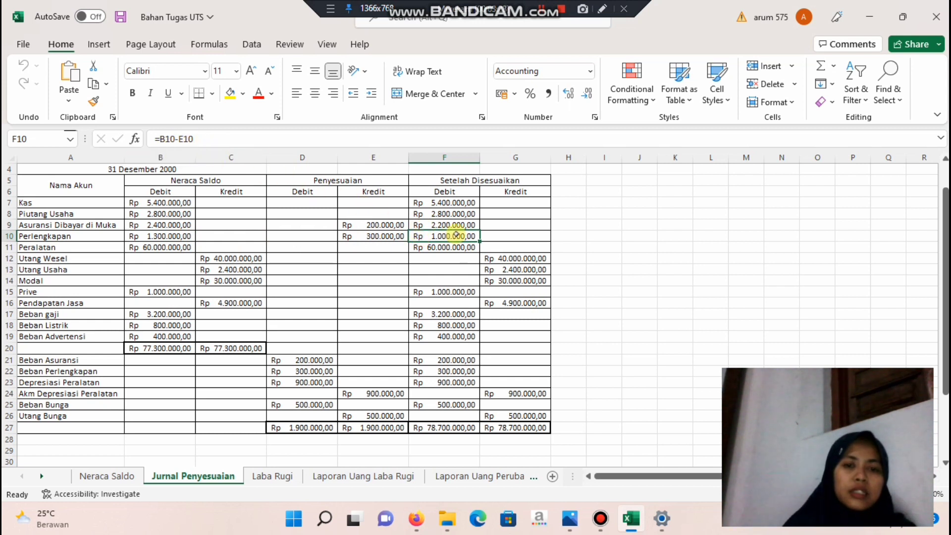
click(457, 428)
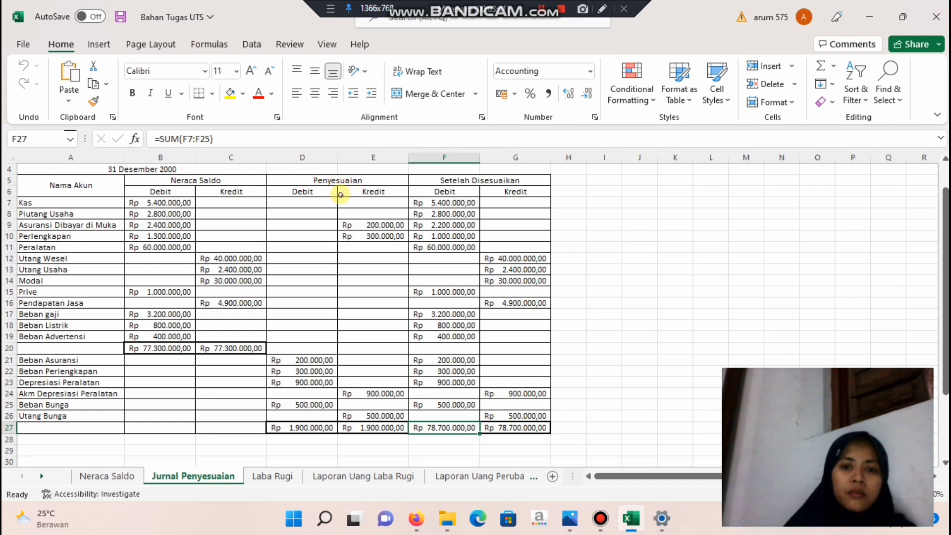
click(528, 429)
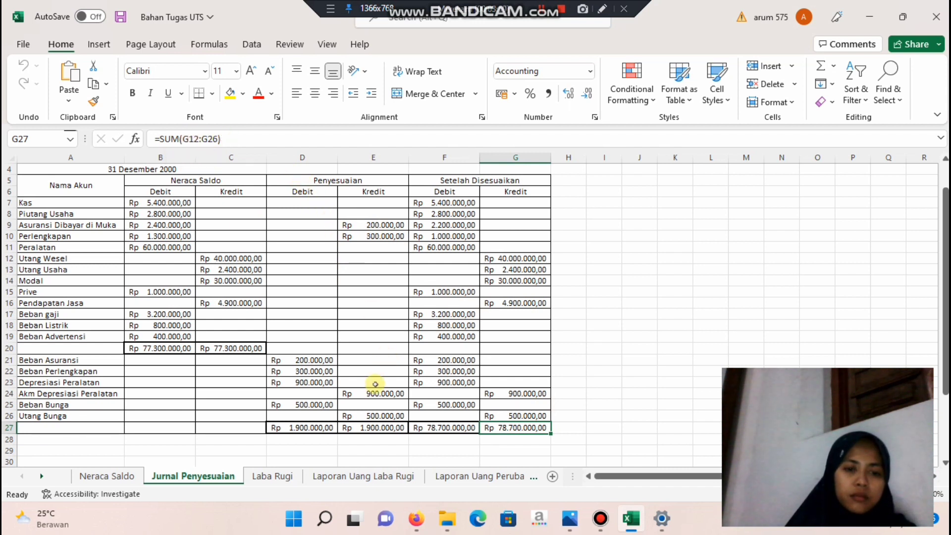
Review the Laba Rugi sheet and inspect the row 27 totals and the Rugi Bersih formula in the Laporan Laba Rugi columns
click(287, 479)
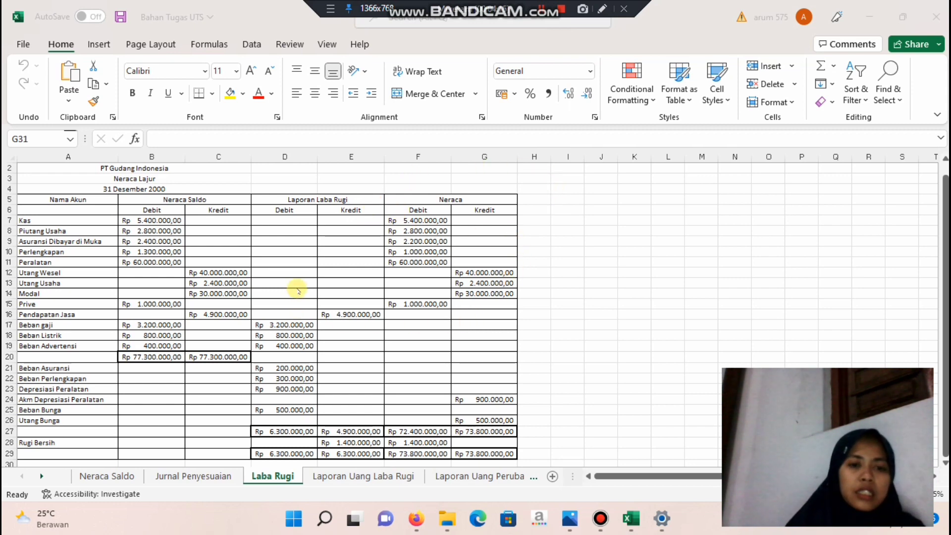
scroll(298, 291, down, 1)
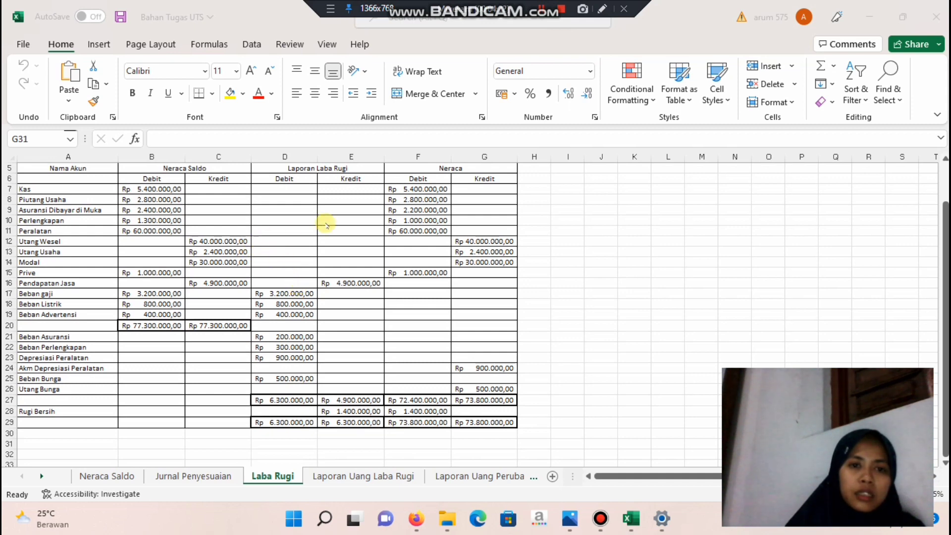
scroll(327, 225, up, 1)
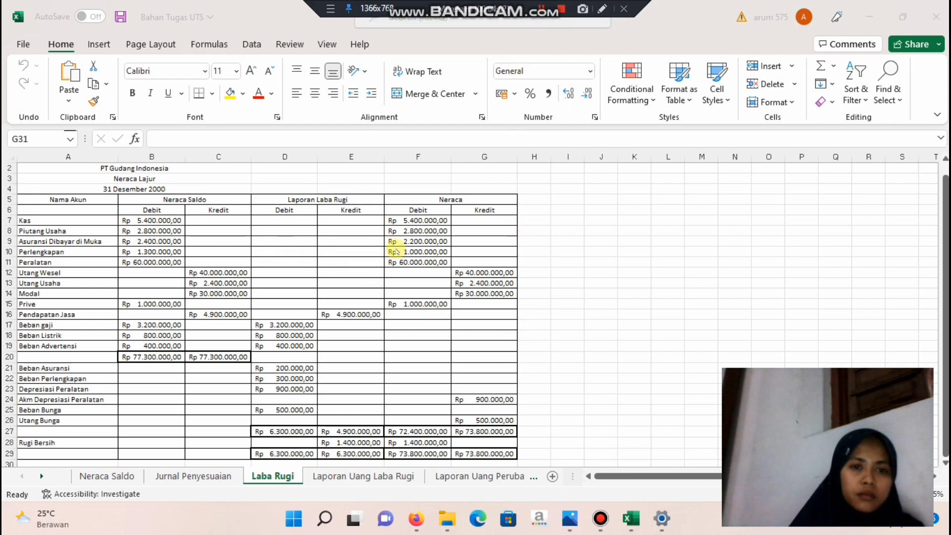
scroll(393, 248, down, 1)
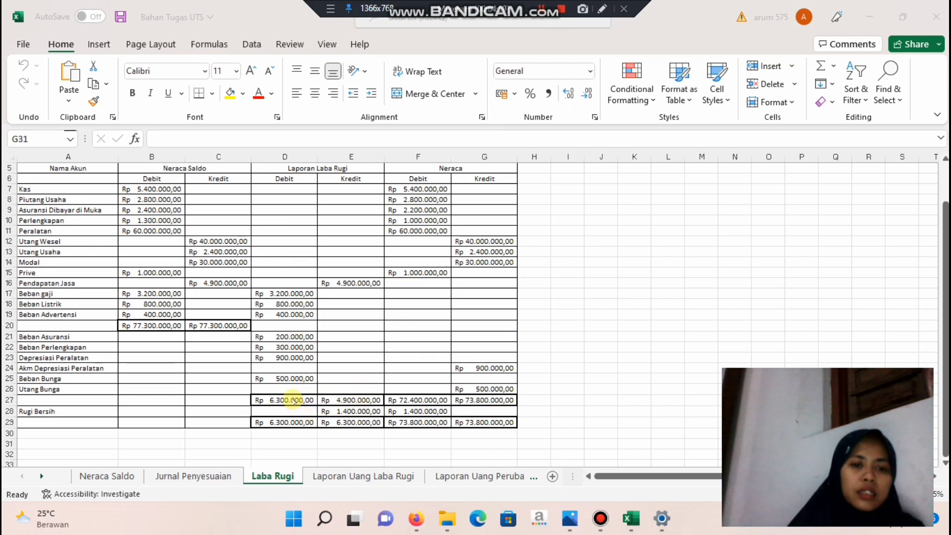
click(293, 399)
click(293, 399)
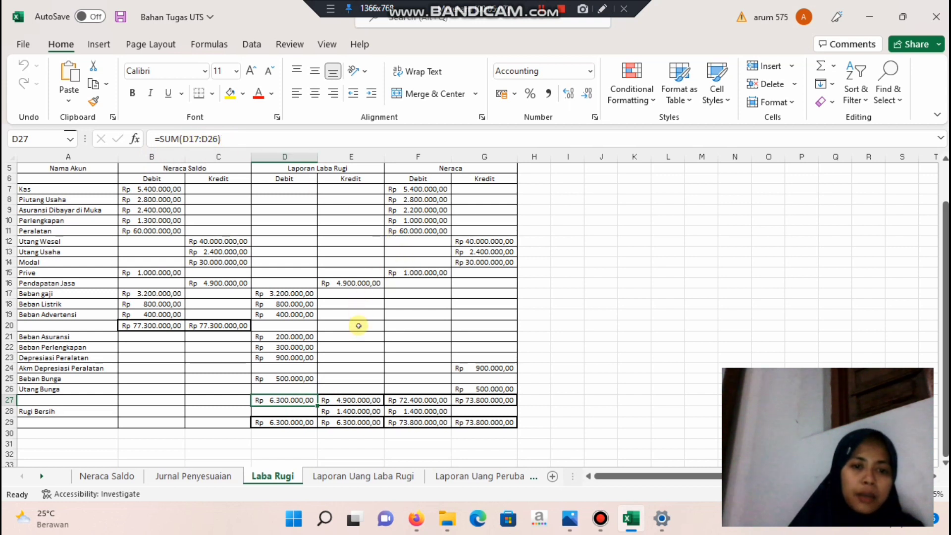
click(340, 401)
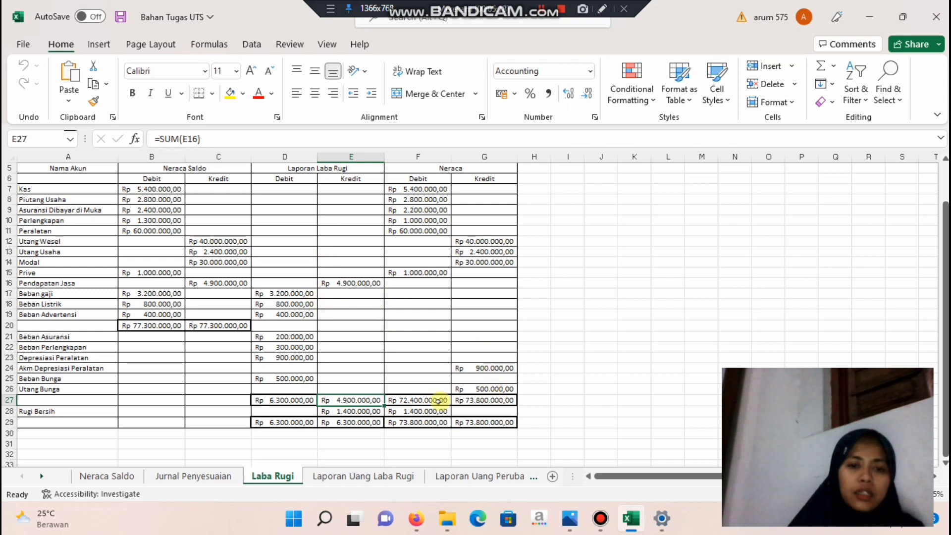
click(333, 412)
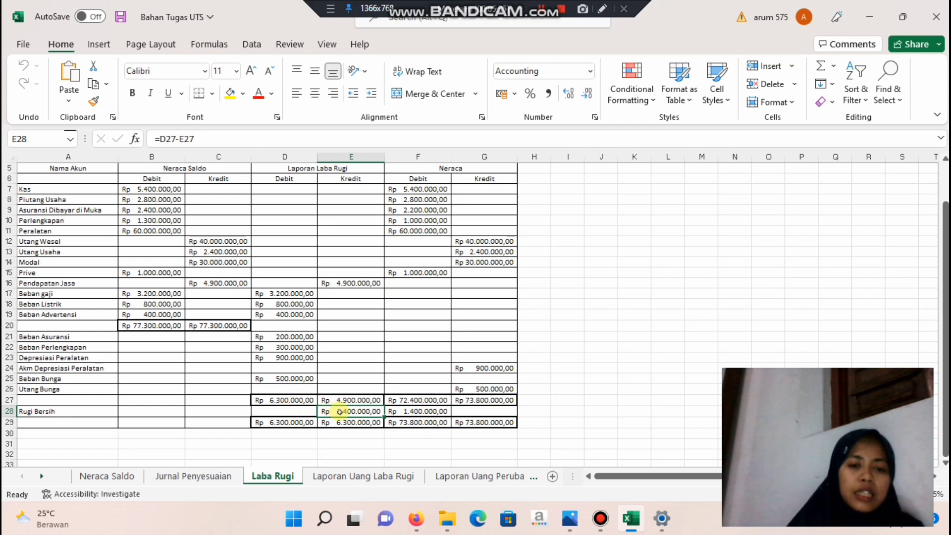
click(298, 399)
click(341, 399)
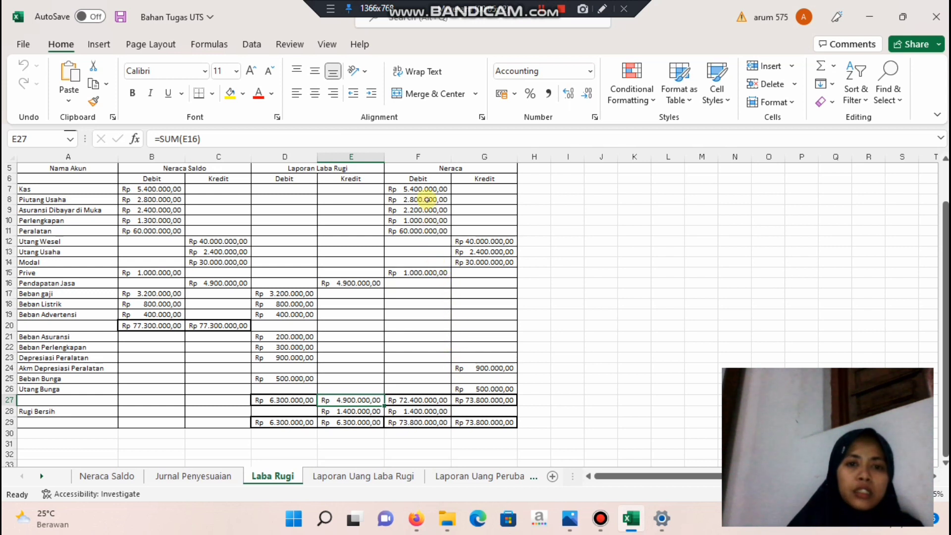
Inspect the row 27 totals and Rugi Bersih formula of the Neraca columns, plus the row 29 totals of the Laporan Laba Rugi columns
click(418, 401)
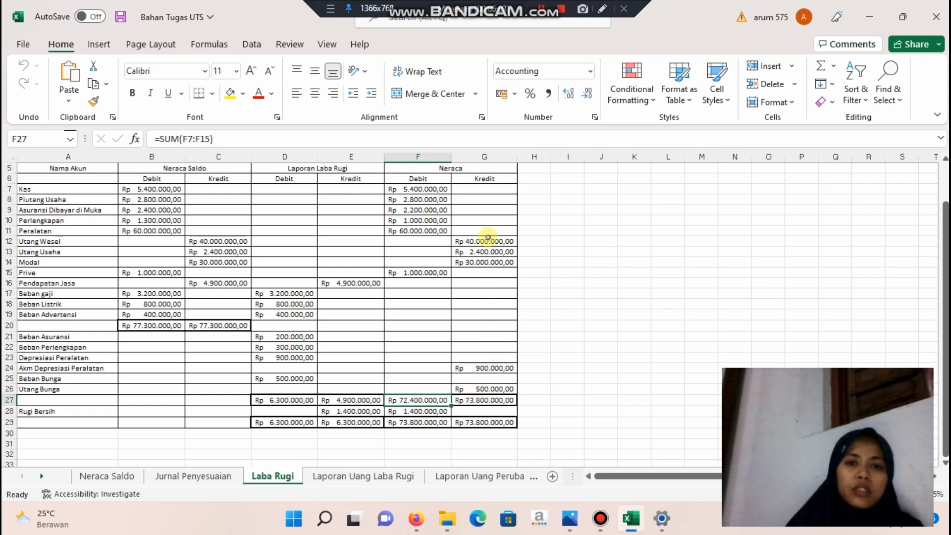
click(507, 402)
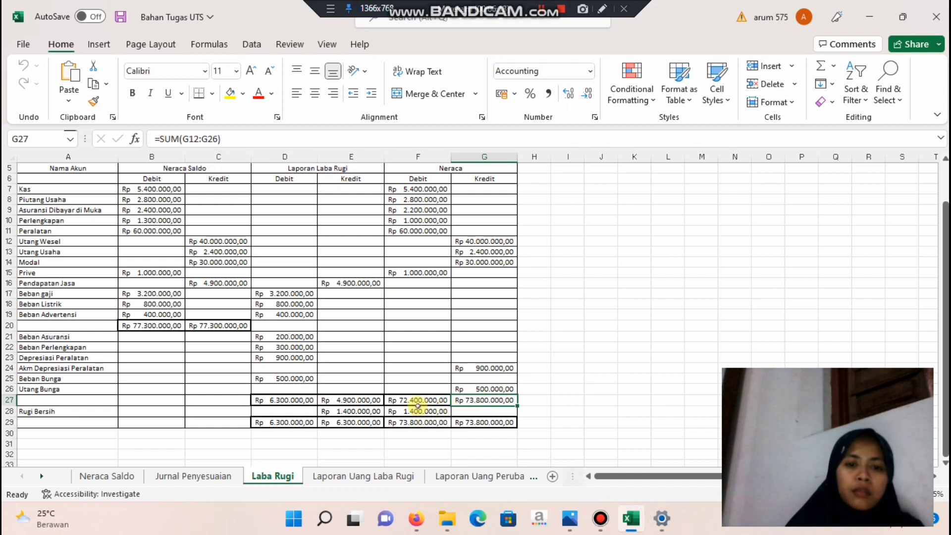
click(444, 412)
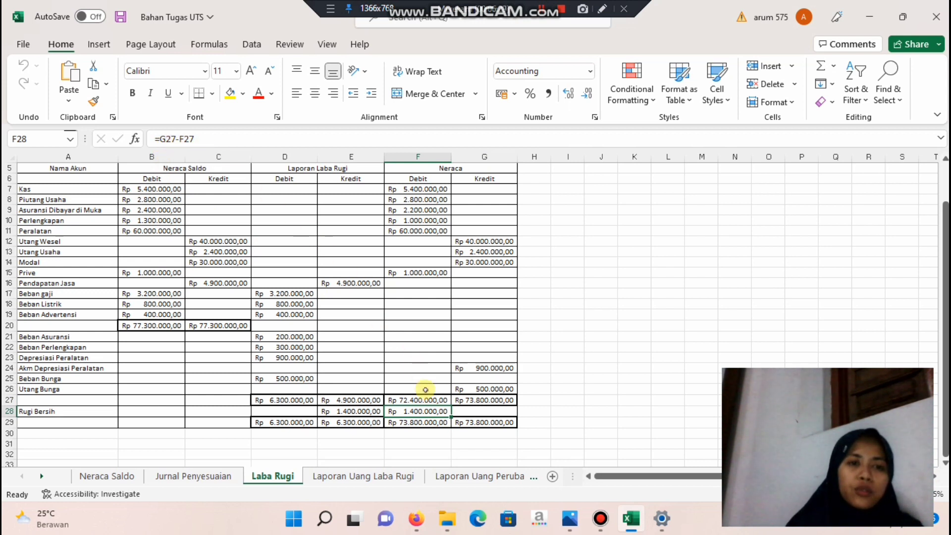
click(294, 425)
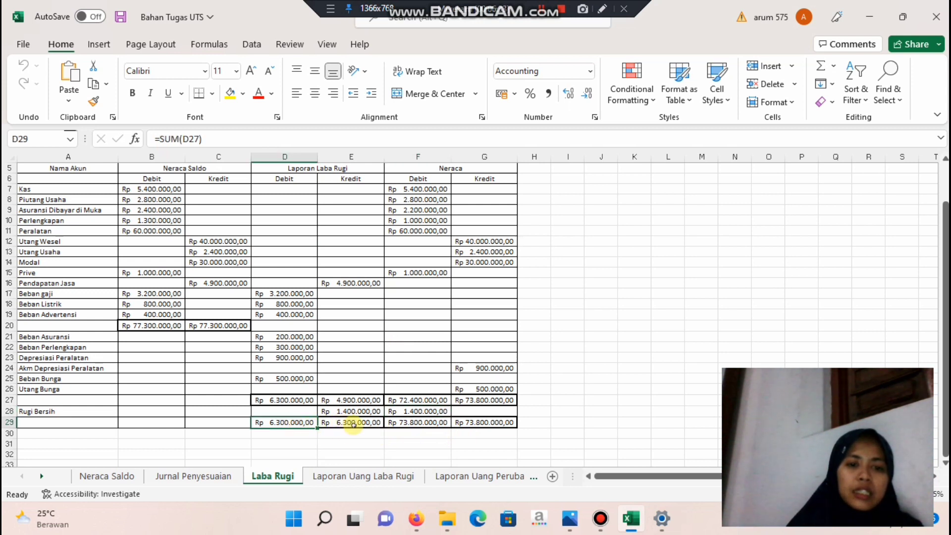
click(361, 425)
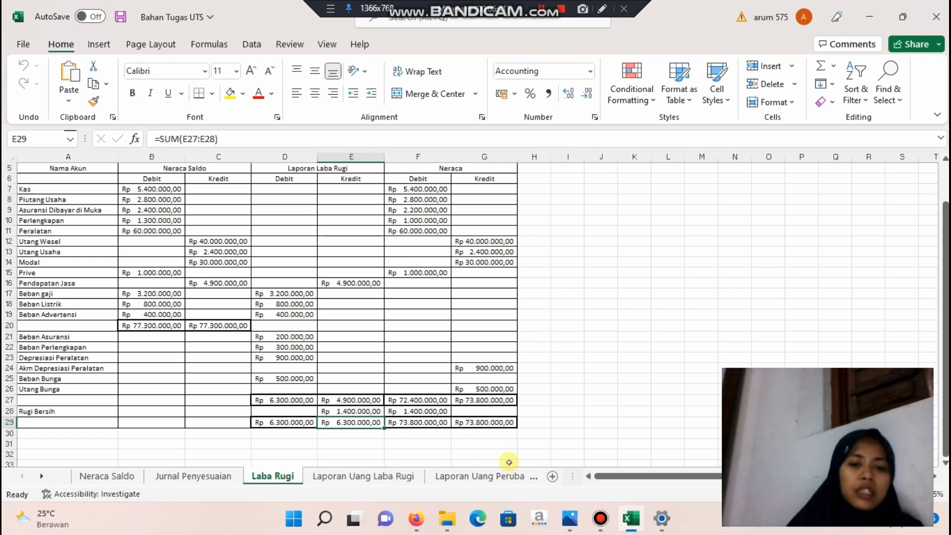
scroll(479, 454, up, 1)
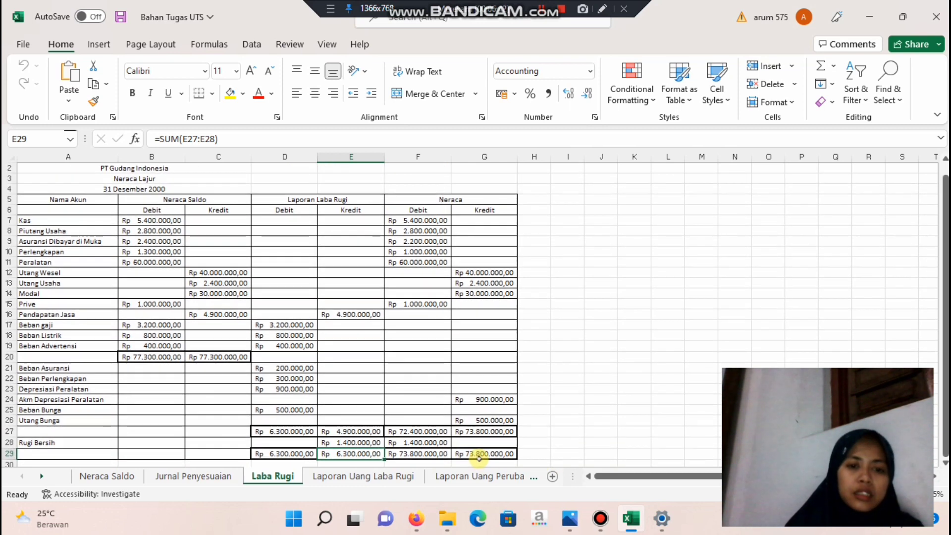
Review the income statement on the Laporan Uang Laba Rugi sheet, from Pendapatan Jasa to Rugi Bersih
click(412, 478)
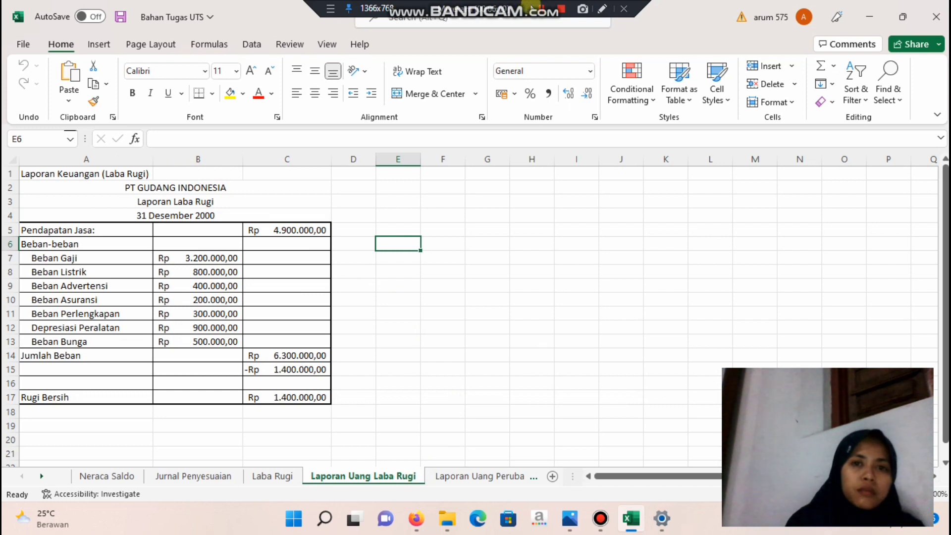
click(542, 9)
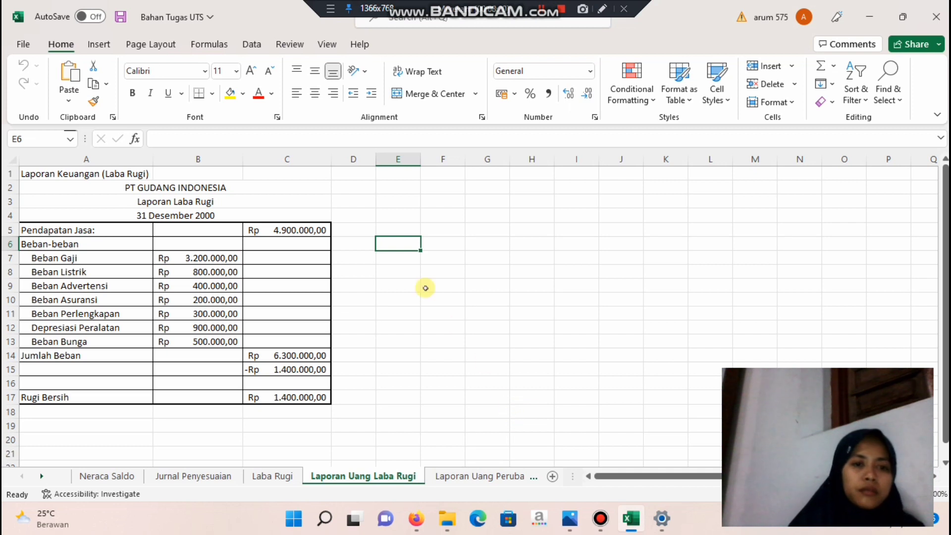
Inspect the deduction subtotal and ending capital formulas on the Laporan Uang Perubahan Modal sheet
click(480, 476)
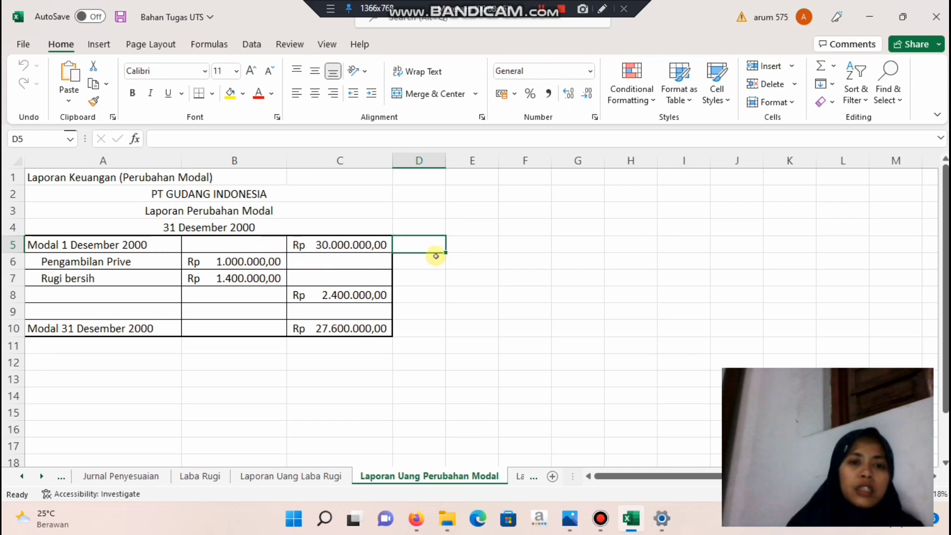
click(362, 296)
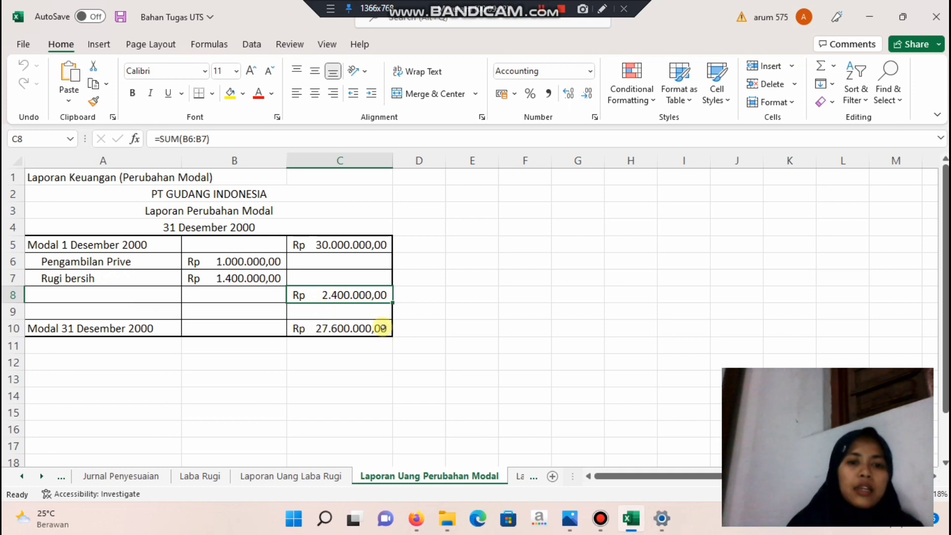
click(378, 329)
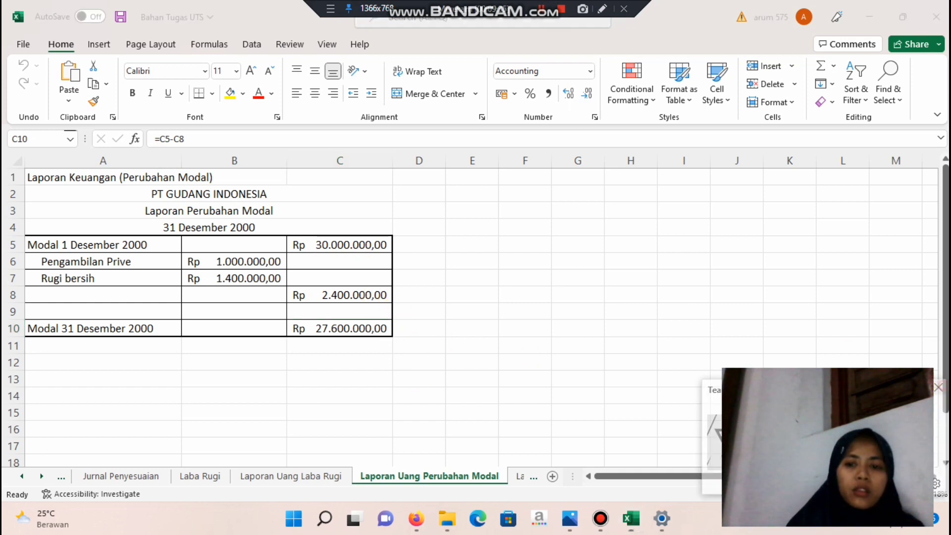
Inspect the net Peralatan and Jumlah Aset formulas in the Aset section of the Laporan Uang Neraca sheet
click(519, 477)
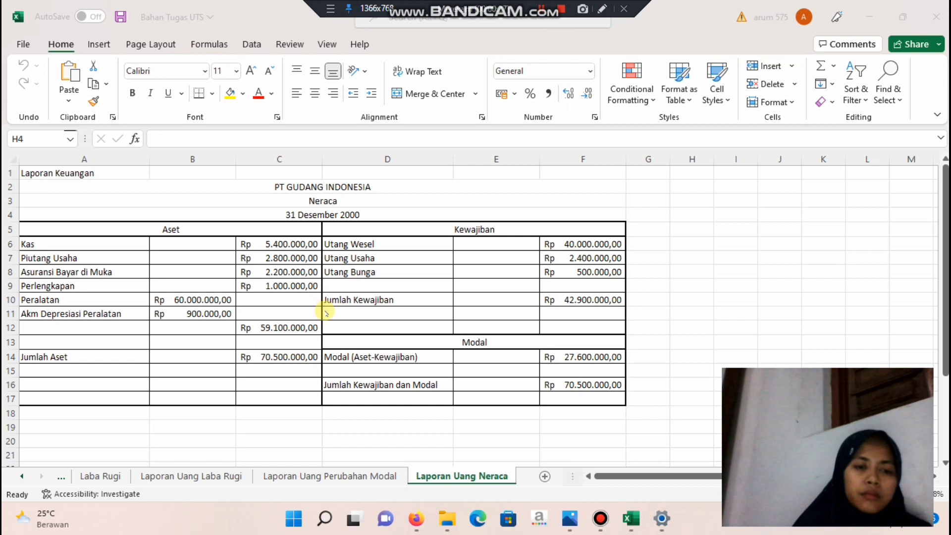
click(280, 327)
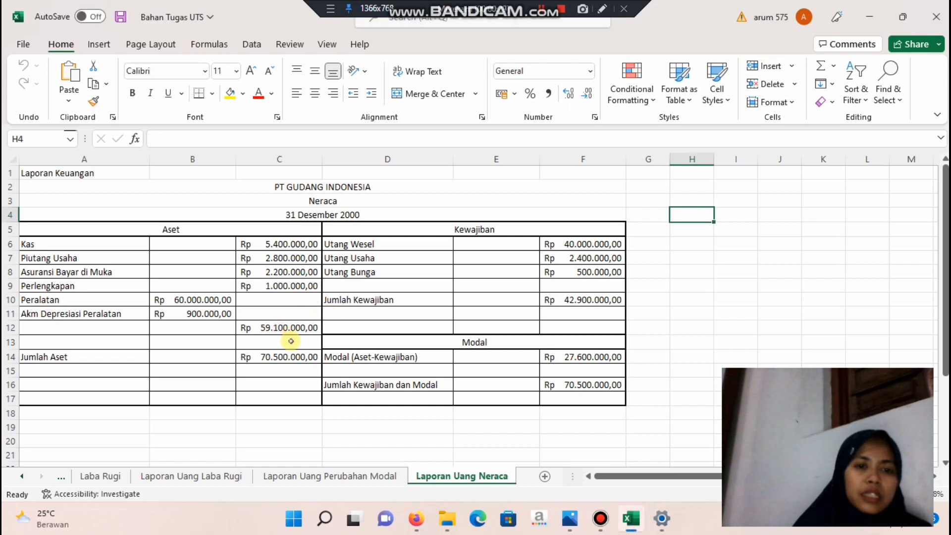
click(279, 327)
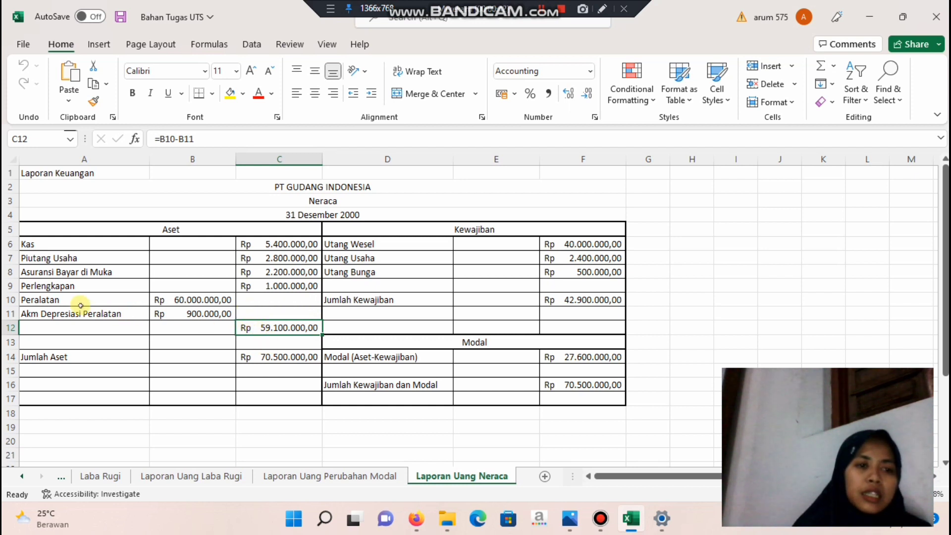
click(206, 298)
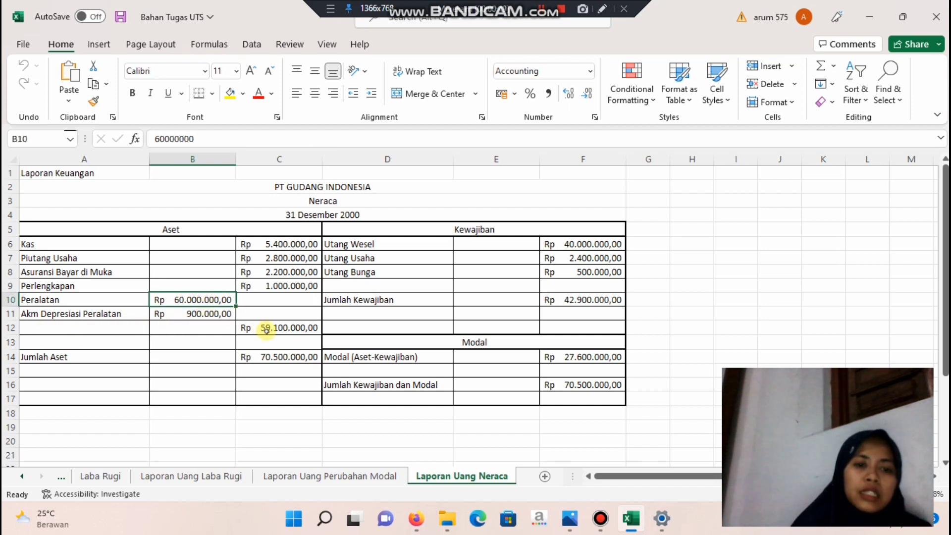
click(319, 330)
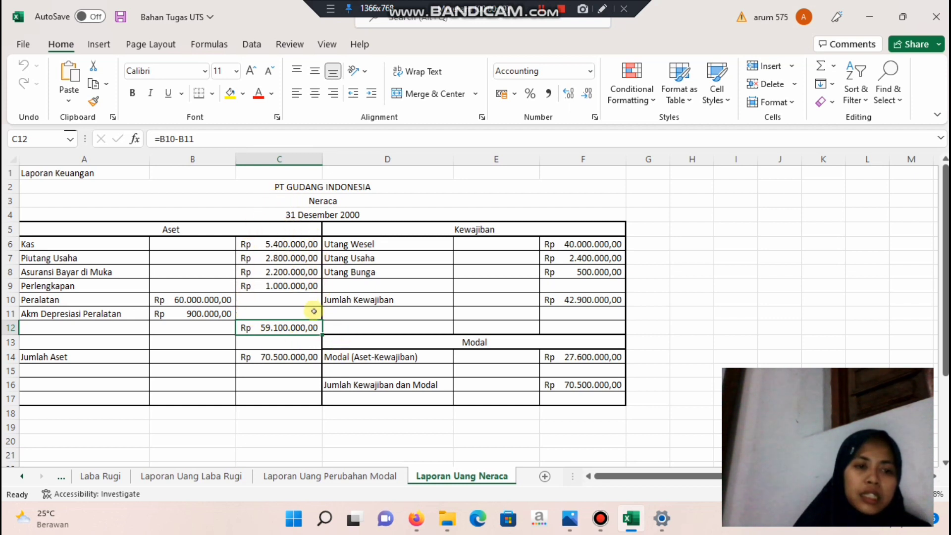
click(284, 359)
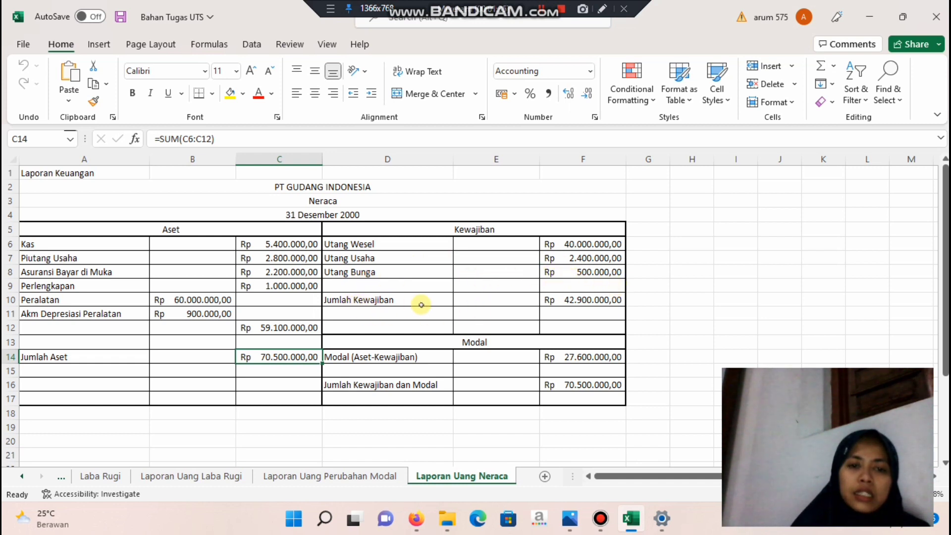
Inspect the formulas for Jumlah Kewajiban, Modal (Aset-Kewajiban) and Jumlah Kewajiban dan Modal on the balance sheet
click(621, 301)
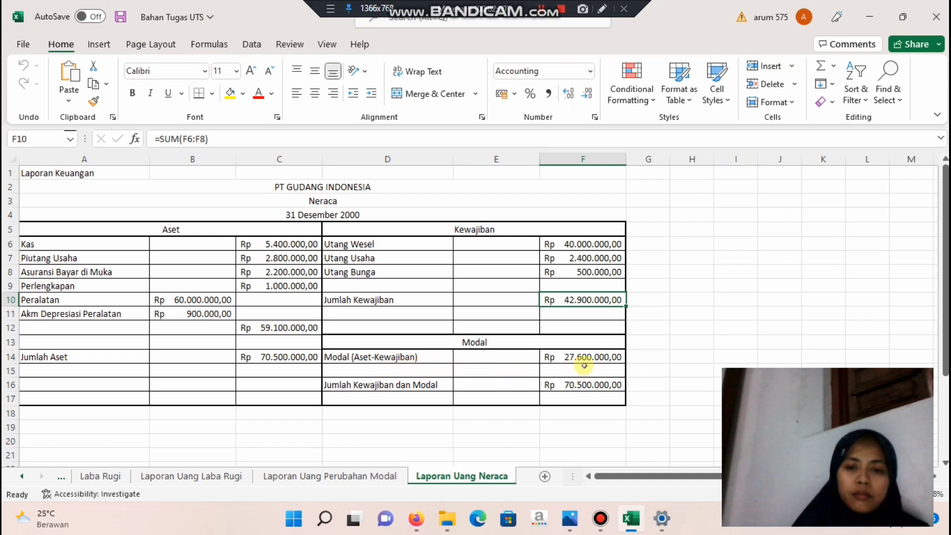
click(616, 357)
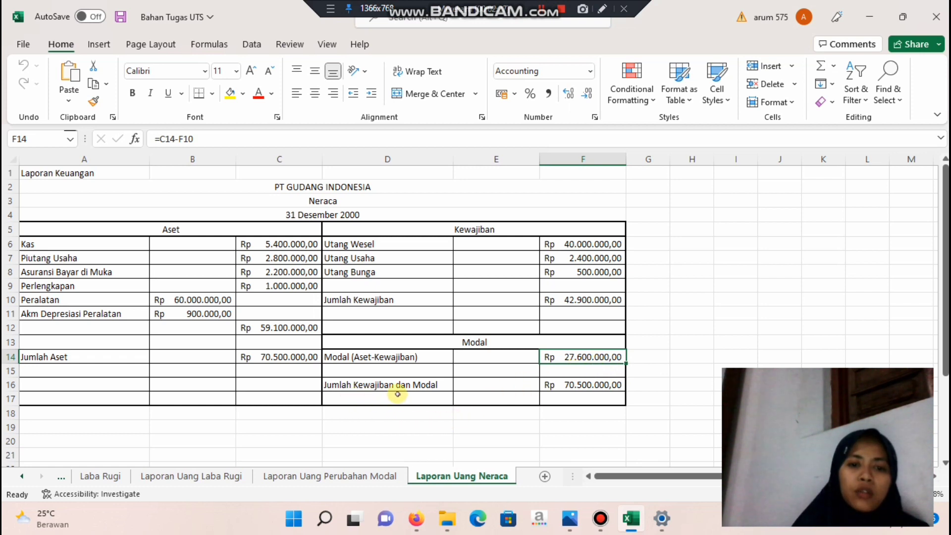
click(619, 384)
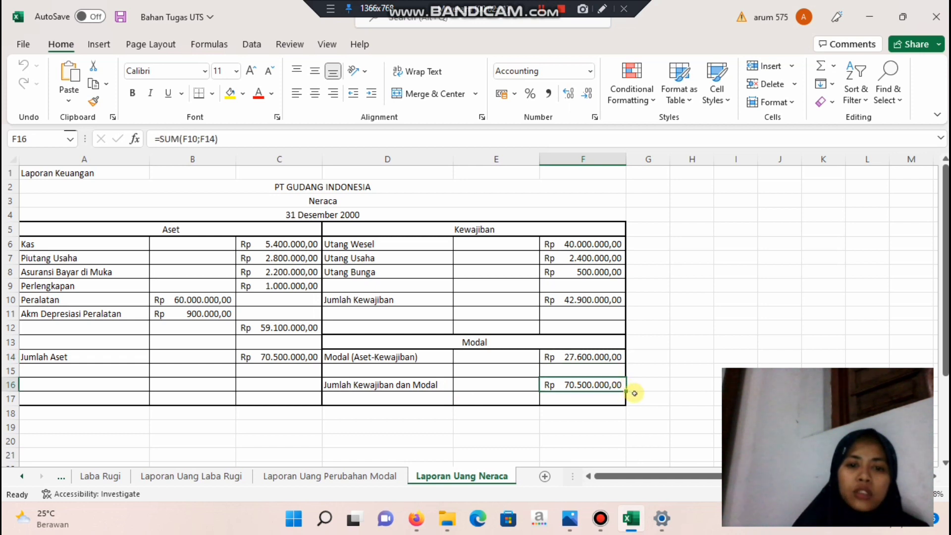